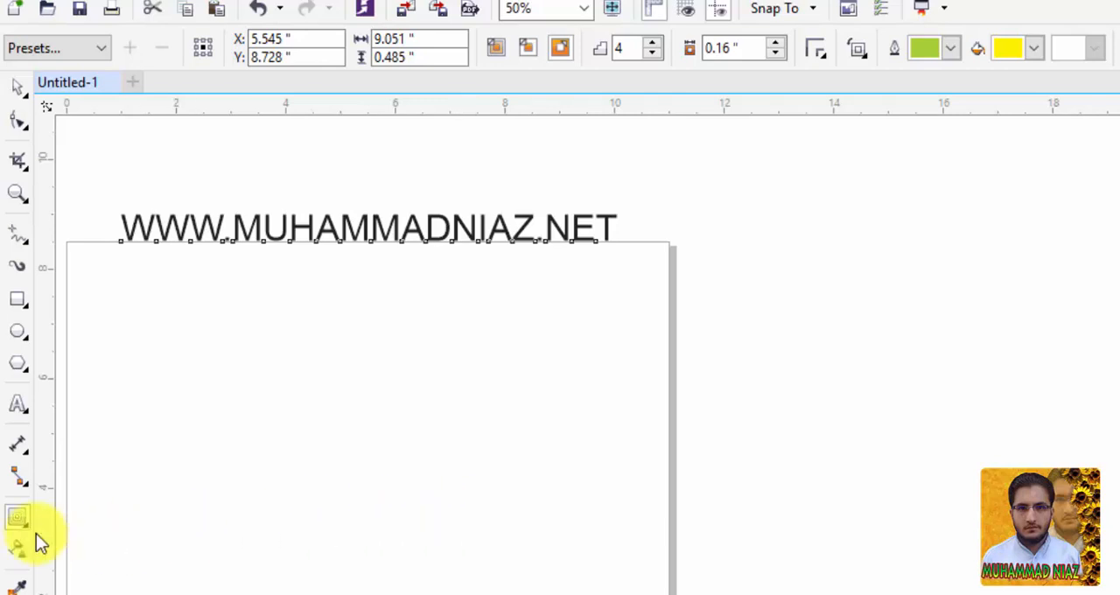
Draw a rectangle about 3.65 by 3.25 inches on the page below the web address text and fill it cyan.
{"action": "left_click", "coordinate": [19, 518]}
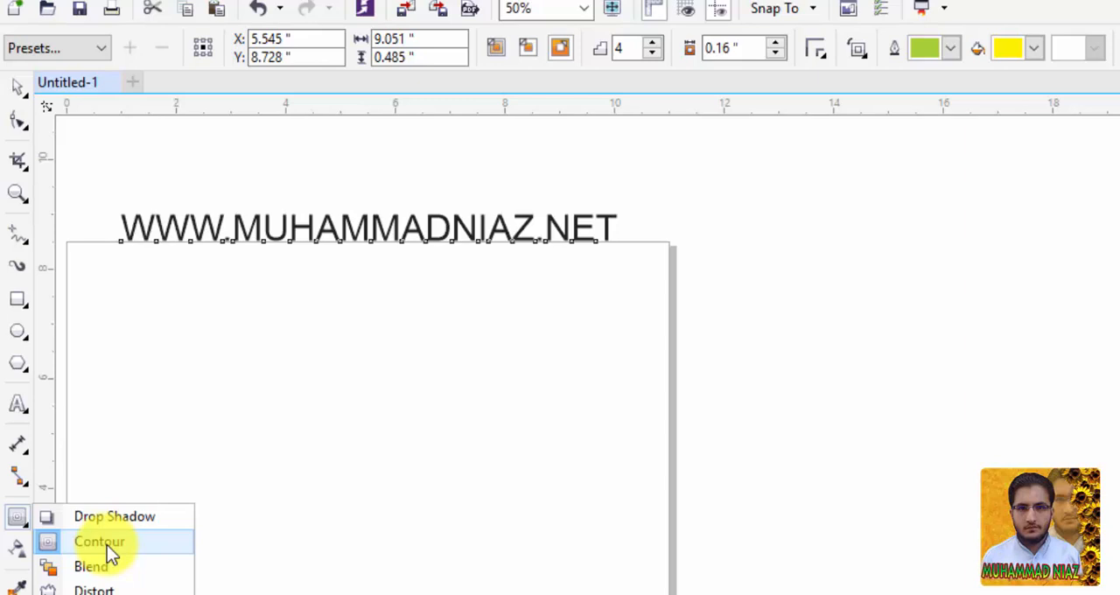
{"action": "left_click", "coordinate": [16, 300]}
{"action": "left_click_drag", "start_coordinate": [146, 321], "coordinate": [348, 498]}
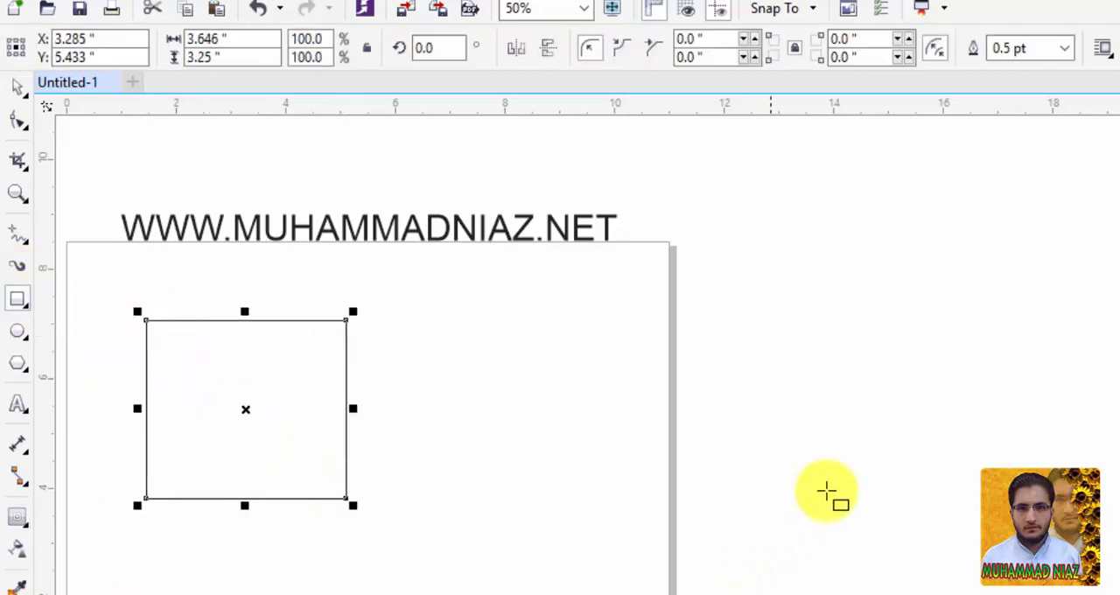
{"action": "left_click", "coordinate": [1119, 401]}
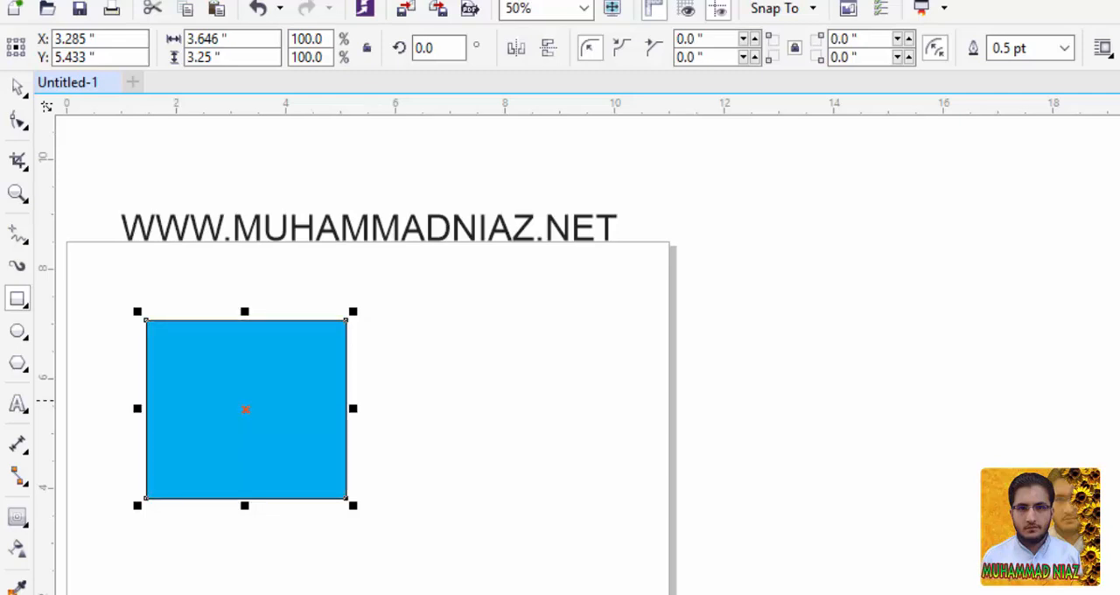
Apply a four-step inside contour with an offset of about 0.05 inches to the cyan rectangle using the Contour tool.
{"action": "left_click", "coordinate": [15, 525]}
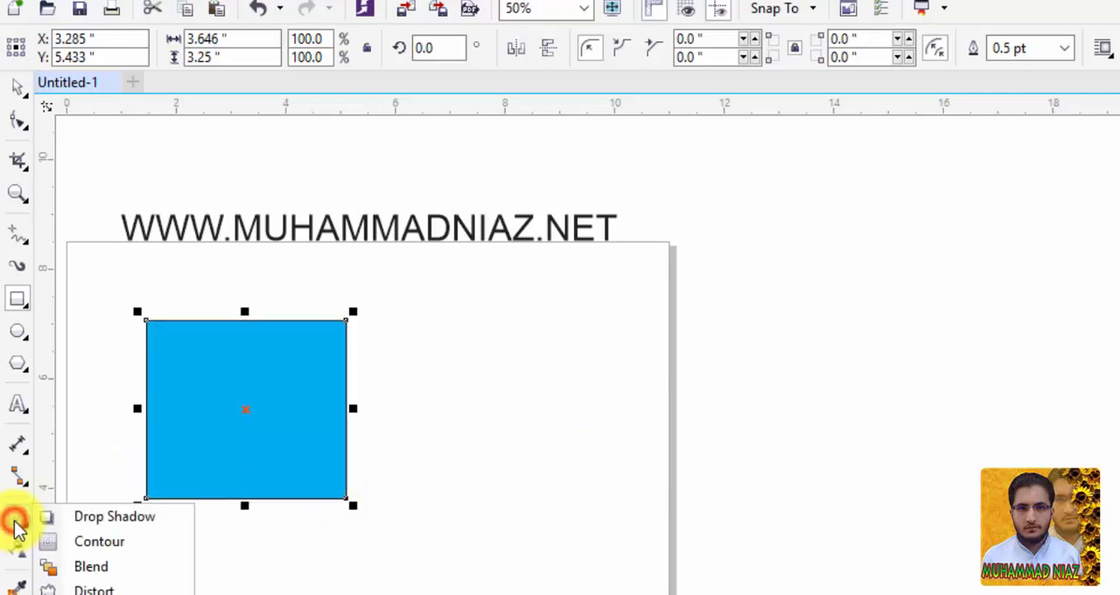
{"action": "left_click", "coordinate": [98, 541]}
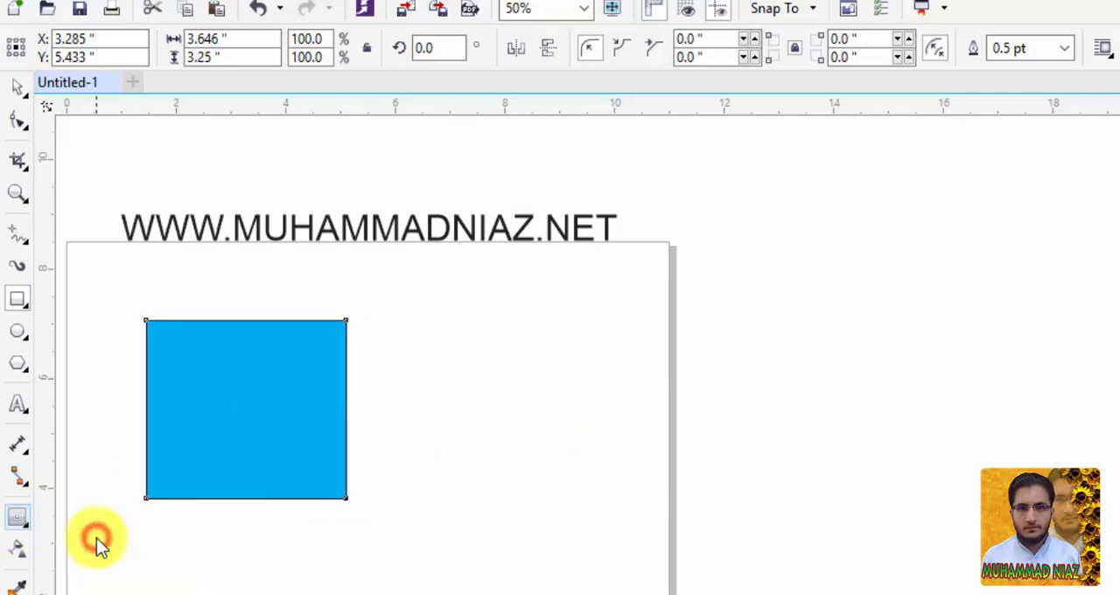
{"action": "mouse_move", "coordinate": [259, 320]}
{"action": "left_mouse_down"}
{"action": "mouse_move", "coordinate": [257, 338]}
{"action": "mouse_move", "coordinate": [270, 305]}
{"action": "mouse_move", "coordinate": [262, 341]}
{"action": "mouse_move", "coordinate": [276, 307]}
{"action": "mouse_move", "coordinate": [269, 326]}
{"action": "left_mouse_up"}
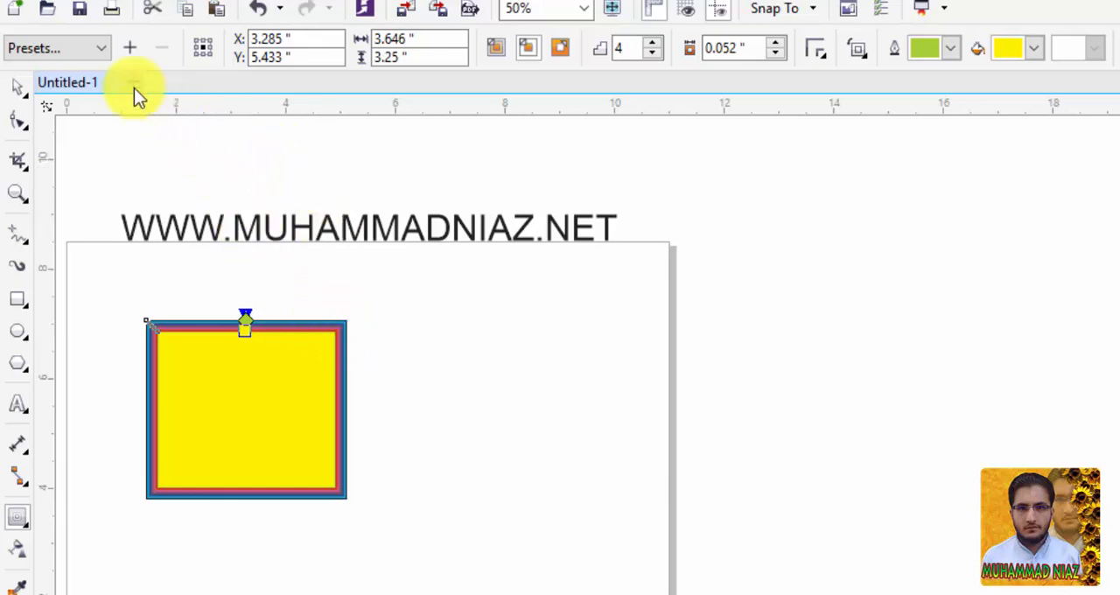
Try the Flow Inward and Flow Outward contour presets on the rectangle and undo both.
{"action": "left_click", "coordinate": [93, 49]}
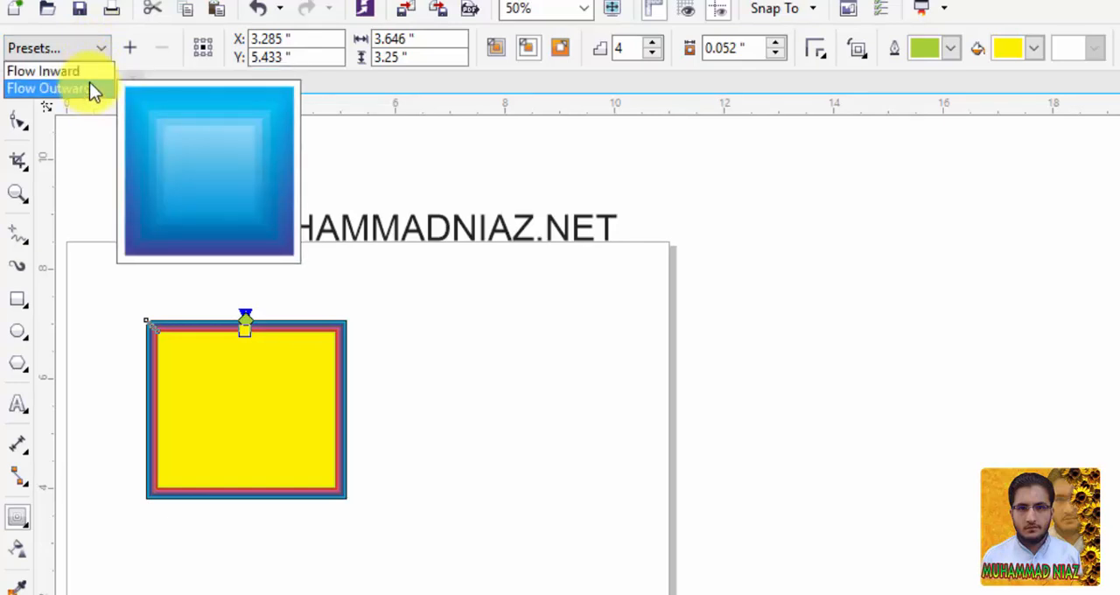
{"action": "left_click", "coordinate": [52, 71]}
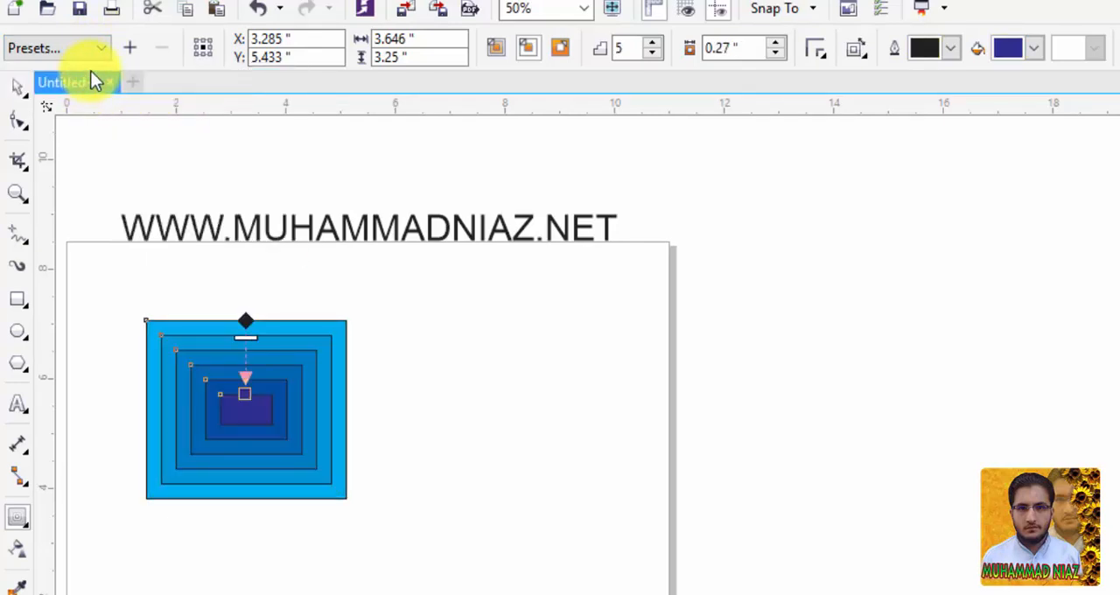
{"action": "left_click", "coordinate": [97, 46]}
{"action": "left_click", "coordinate": [91, 87]}
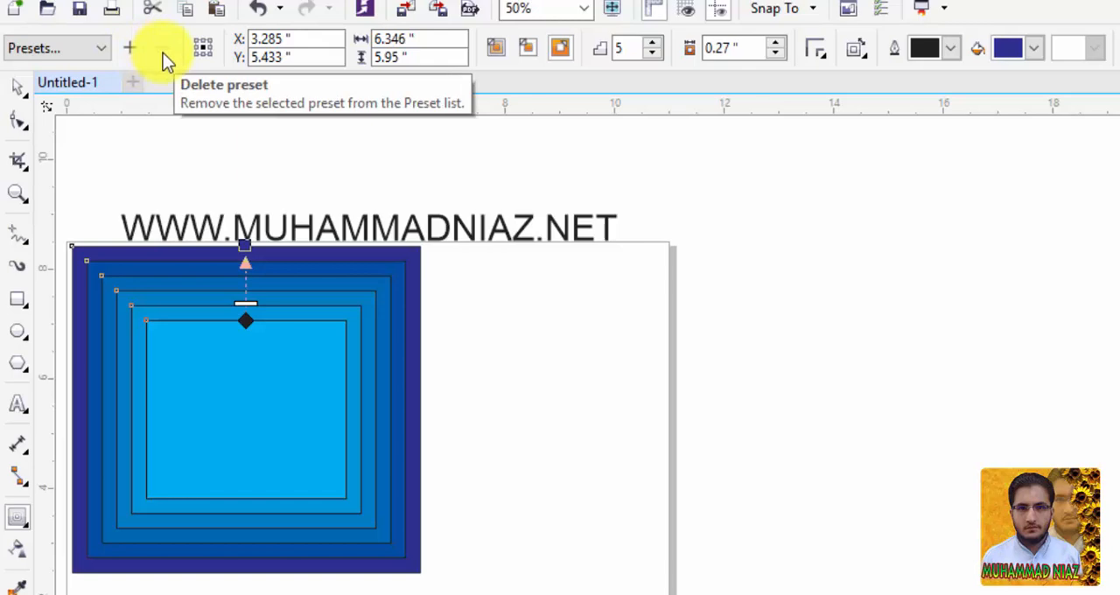
{"action": "key", "text": "ctrl+z"}
{"action": "key", "text": "ctrl+z"}
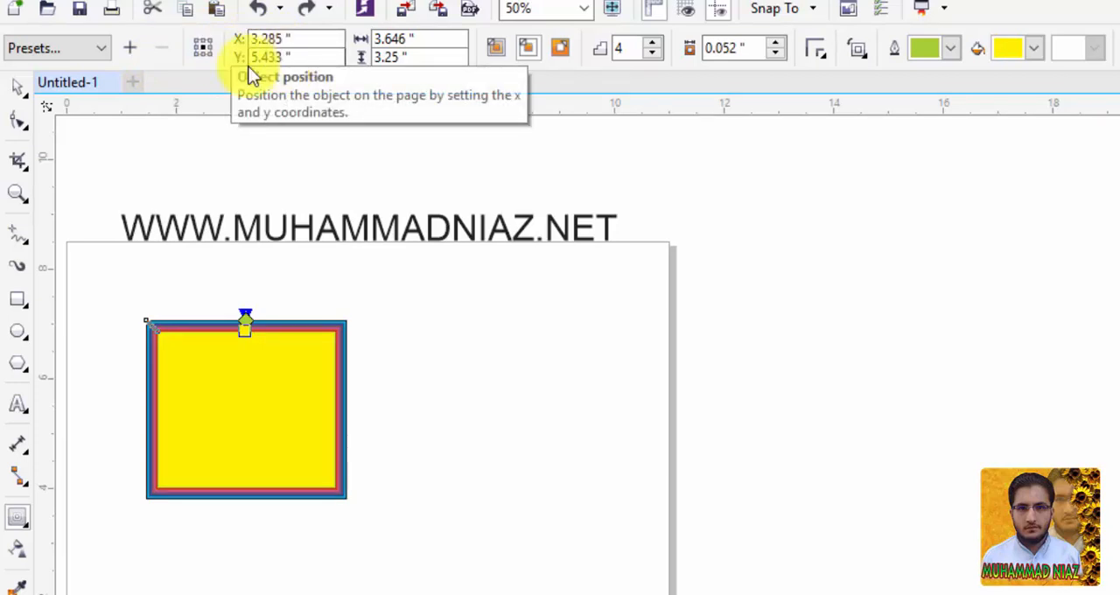
Move the contoured rectangle freehand to about X 3.37, Y 5.48 inches.
{"action": "left_click", "coordinate": [311, 39]}
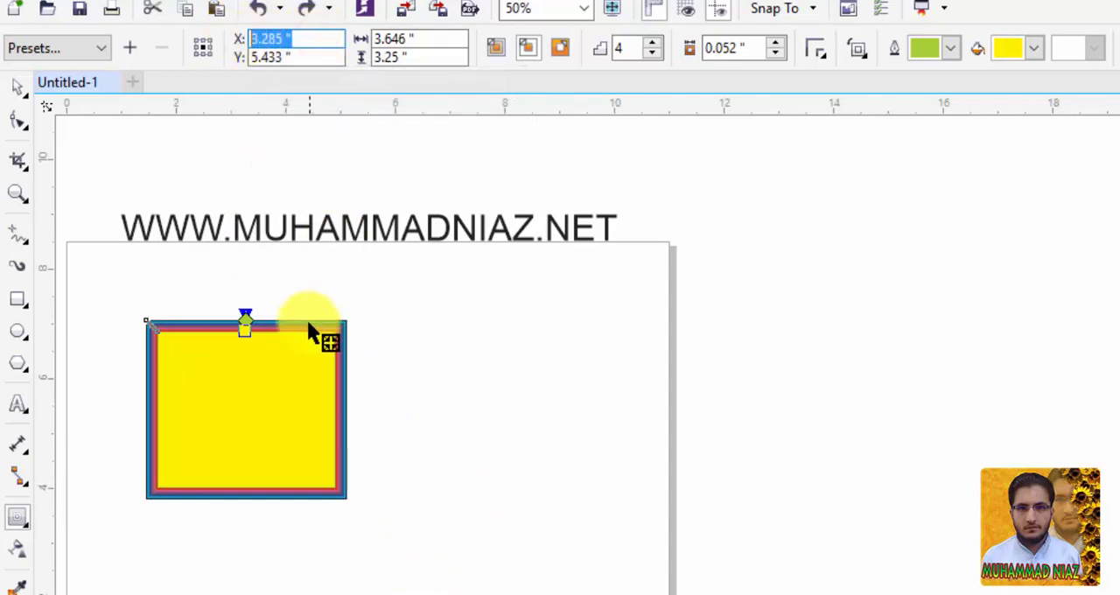
{"action": "left_click_drag", "start_coordinate": [285, 365], "coordinate": [291, 332]}
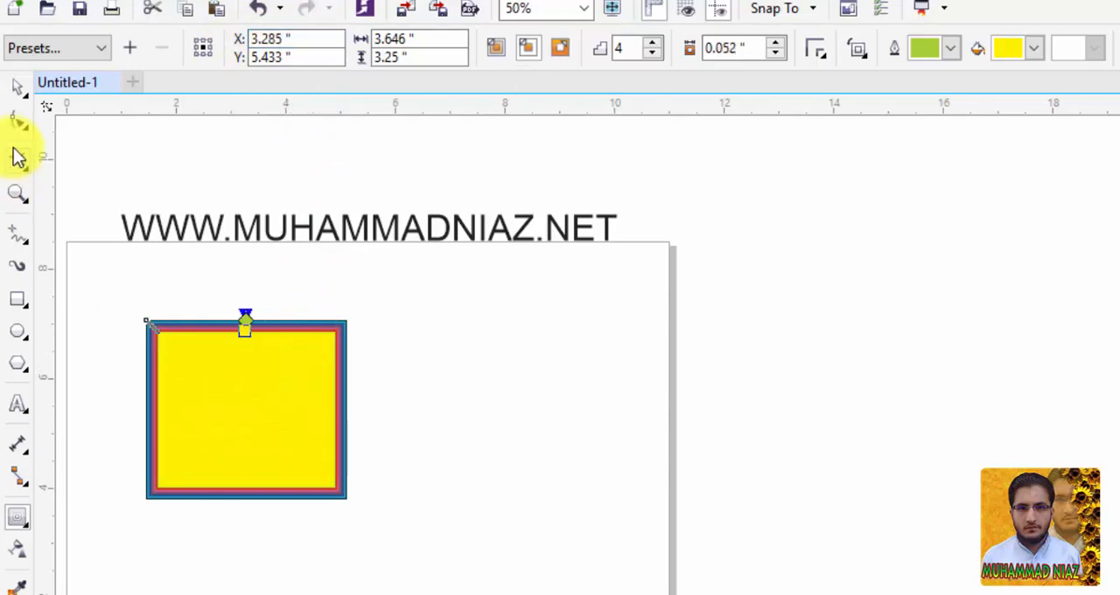
{"action": "left_click", "coordinate": [19, 87]}
{"action": "mouse_move", "coordinate": [273, 378]}
{"action": "left_mouse_down"}
{"action": "mouse_move", "coordinate": [313, 429]}
{"action": "mouse_move", "coordinate": [332, 554]}
{"action": "mouse_move", "coordinate": [260, 399]}
{"action": "mouse_move", "coordinate": [245, 394]}
{"action": "mouse_move", "coordinate": [255, 325]}
{"action": "mouse_move", "coordinate": [275, 372]}
{"action": "left_mouse_up"}
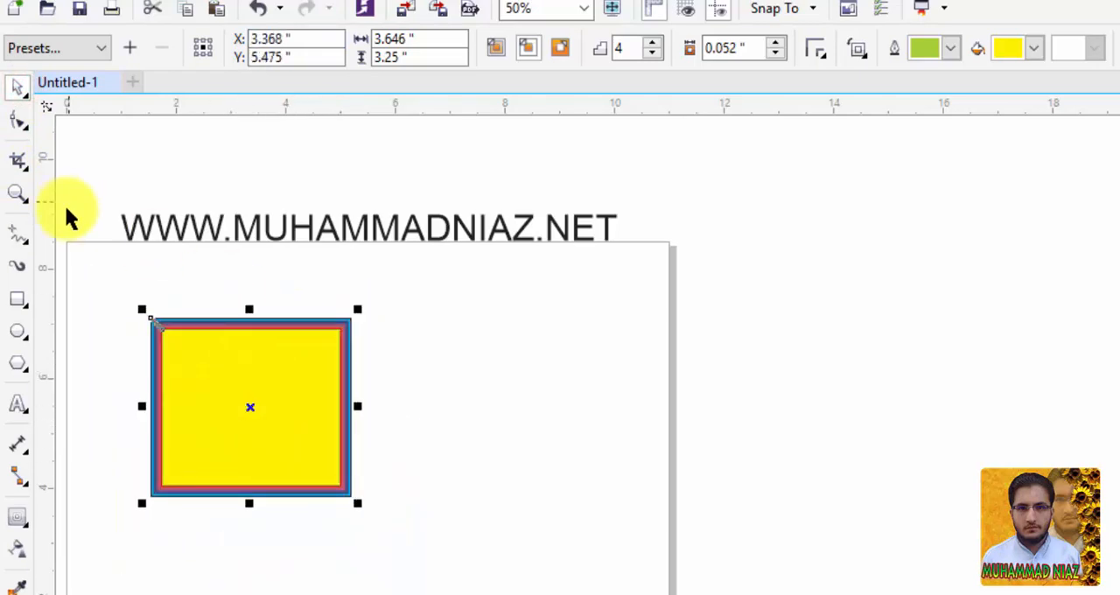
Set the contoured rectangle's position to X 5.0 and Y 3.0 inches.
{"action": "left_click", "coordinate": [17, 516]}
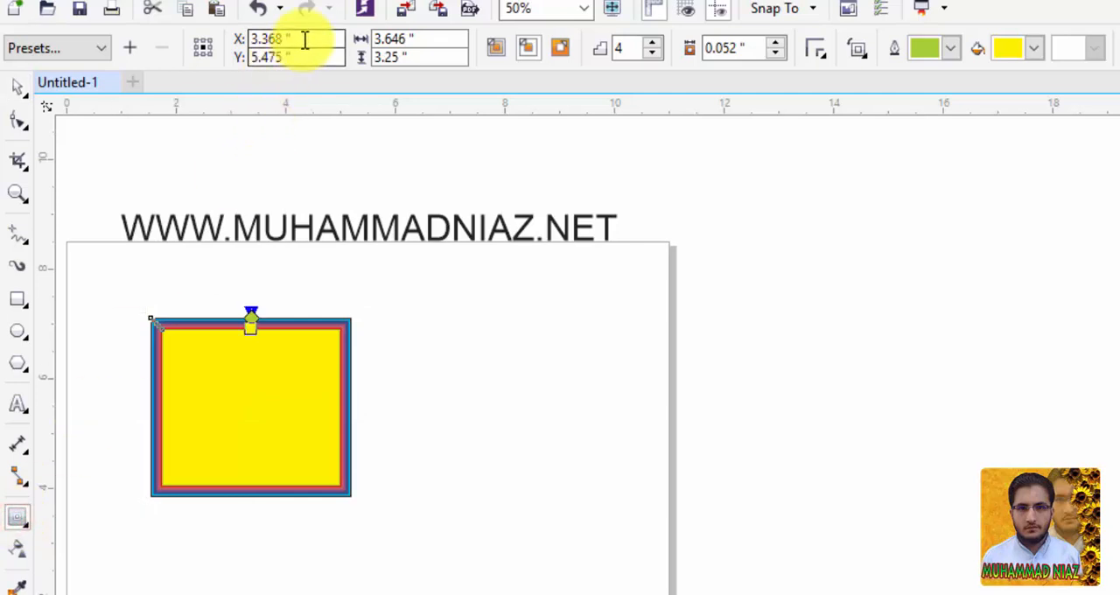
{"action": "left_click", "coordinate": [304, 40]}
{"action": "type", "text": "5.0"}
{"action": "key", "text": "Return"}
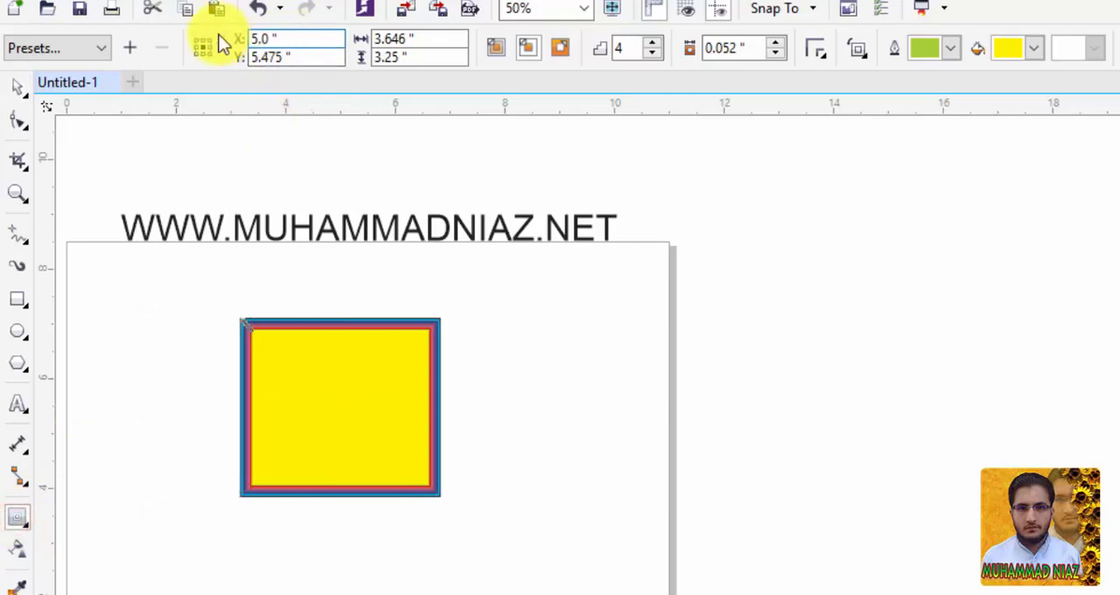
{"action": "left_click", "coordinate": [297, 55]}
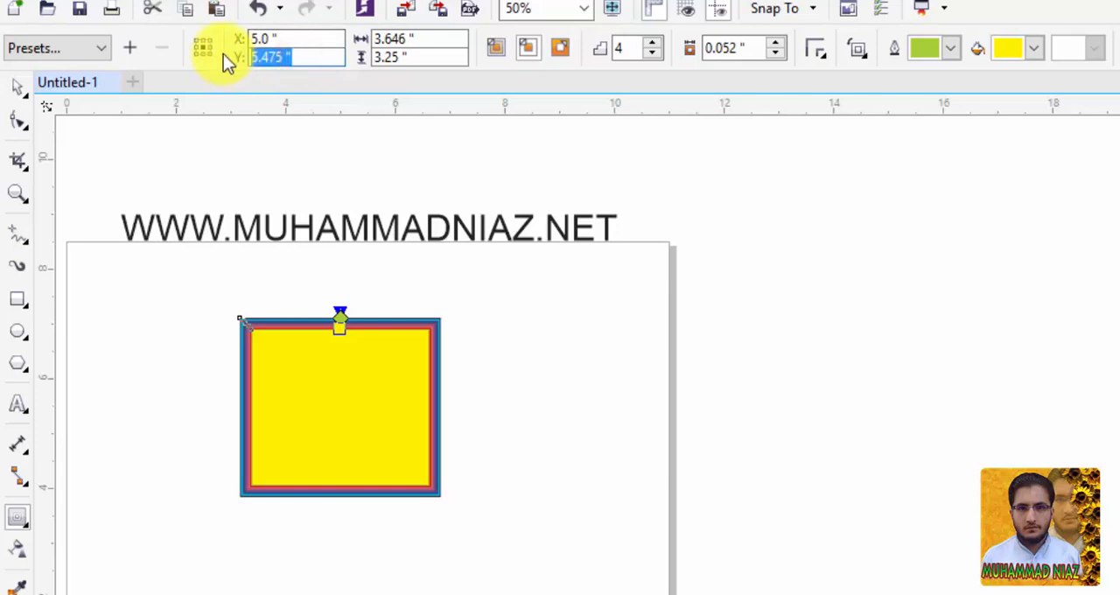
{"action": "type", "text": "3.0"}
{"action": "key", "text": "Return"}
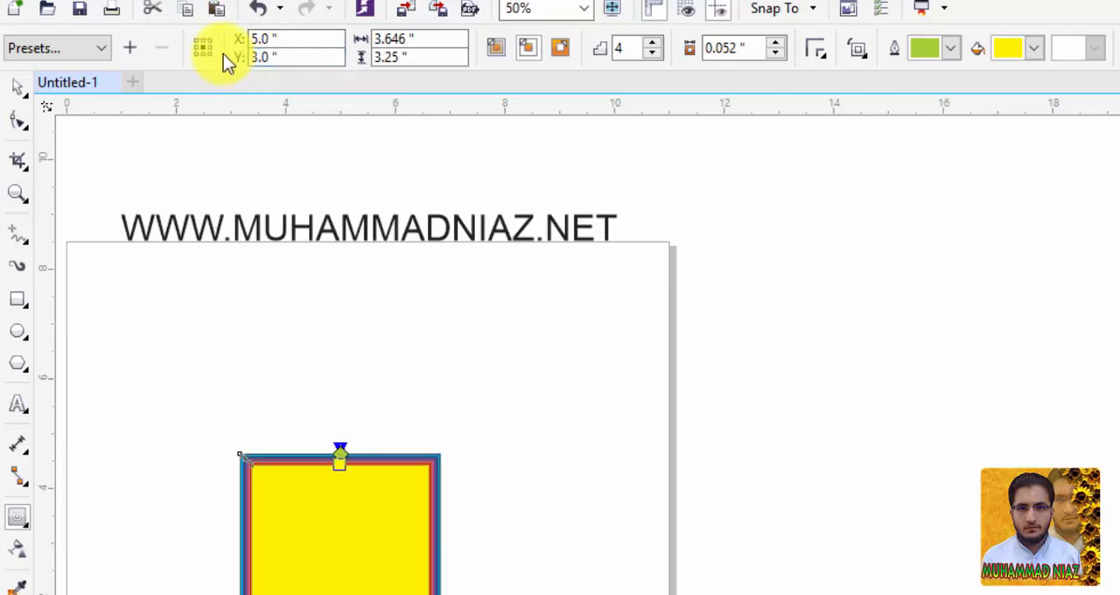
Turn the contour into an outside contour offset about 0.06 inches and move the rectangle to about X 3.27, Y 6.15 inches.
{"action": "left_click", "coordinate": [309, 59]}
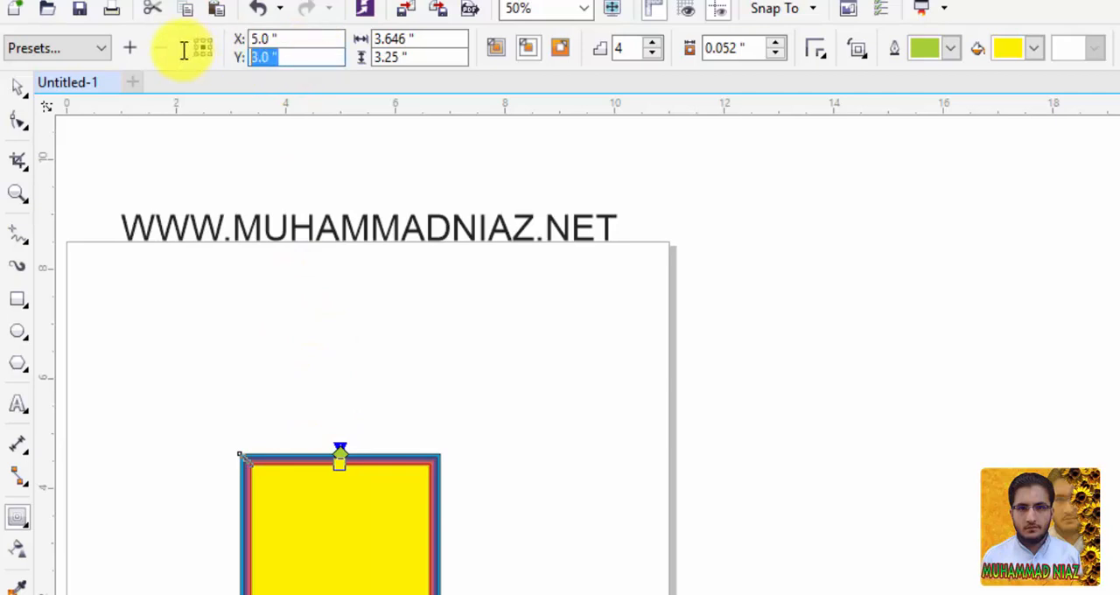
{"action": "left_click_drag", "start_coordinate": [352, 472], "coordinate": [363, 441]}
{"action": "left_click", "coordinate": [17, 85]}
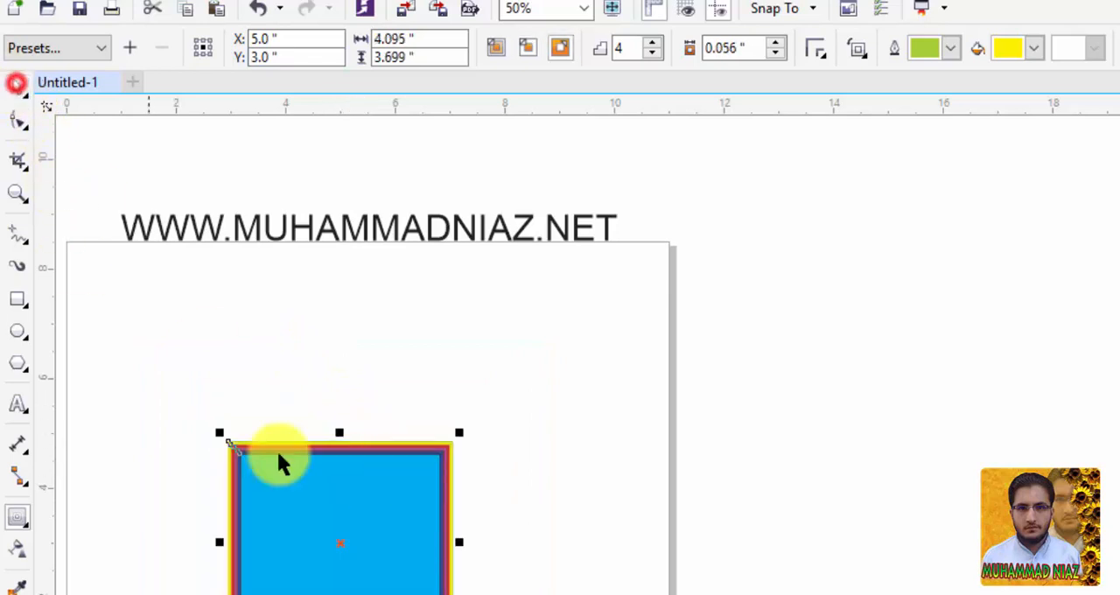
{"action": "left_click_drag", "start_coordinate": [336, 496], "coordinate": [270, 391]}
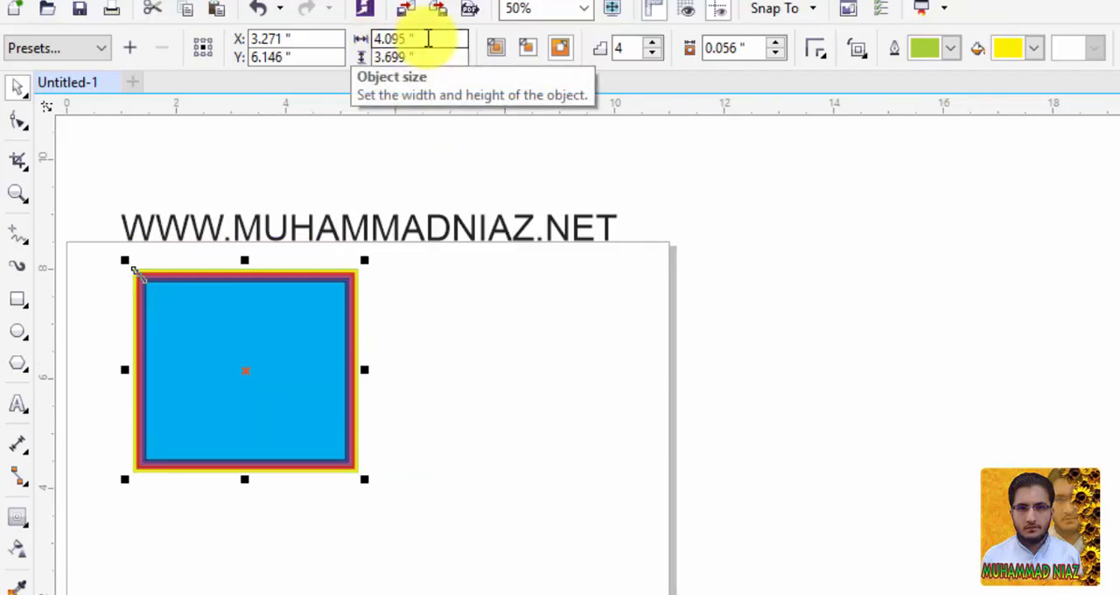
Resize the contoured rectangle to 4.901 inches wide and 4.842 inches high.
{"action": "left_click", "coordinate": [427, 39]}
{"action": "double_click", "coordinate": [364, 40]}
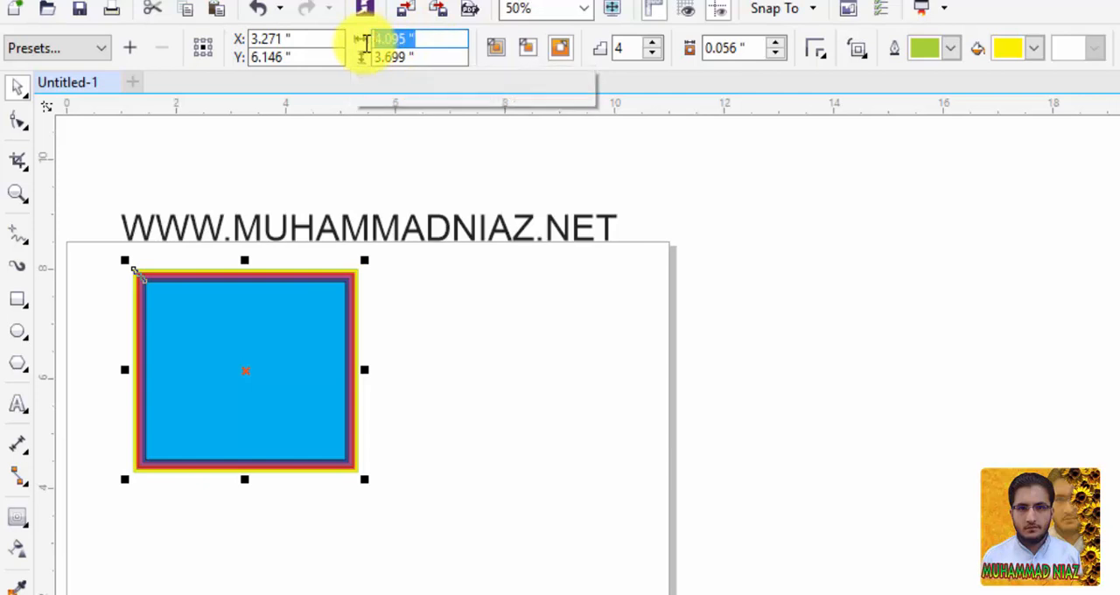
{"action": "type", "text": "4.901"}
{"action": "key", "text": "Return"}
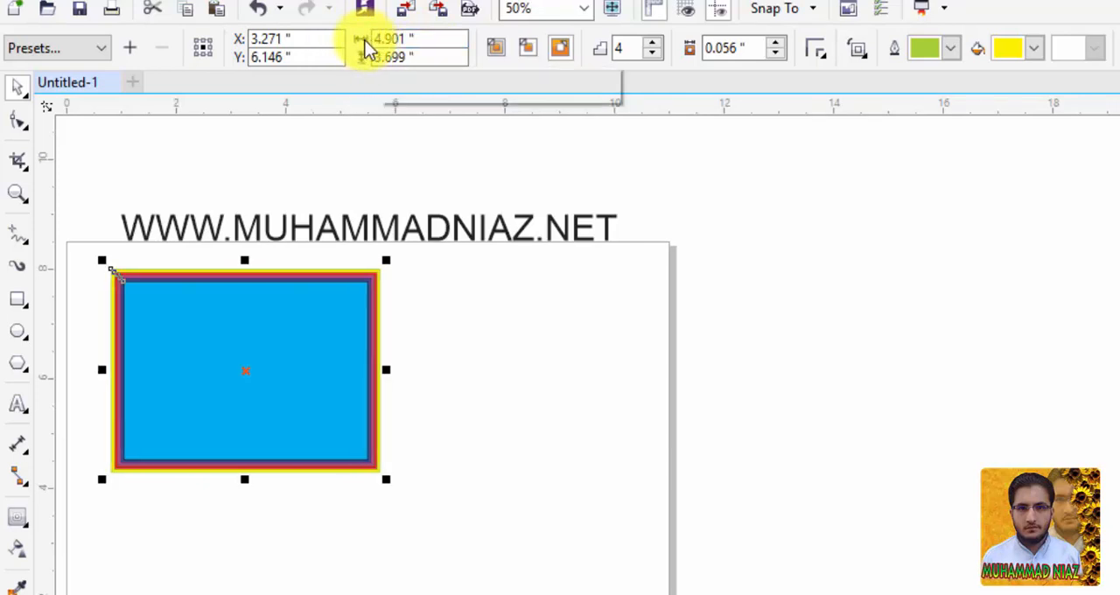
{"action": "double_click", "coordinate": [413, 56]}
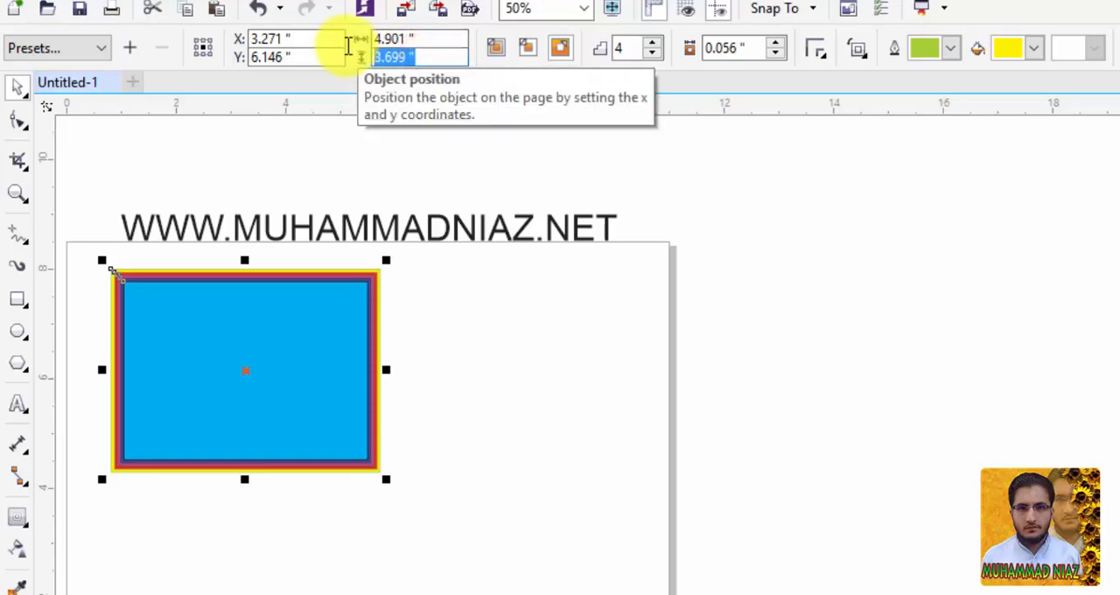
{"action": "type", "text": "4.842"}
{"action": "key", "text": "Return"}
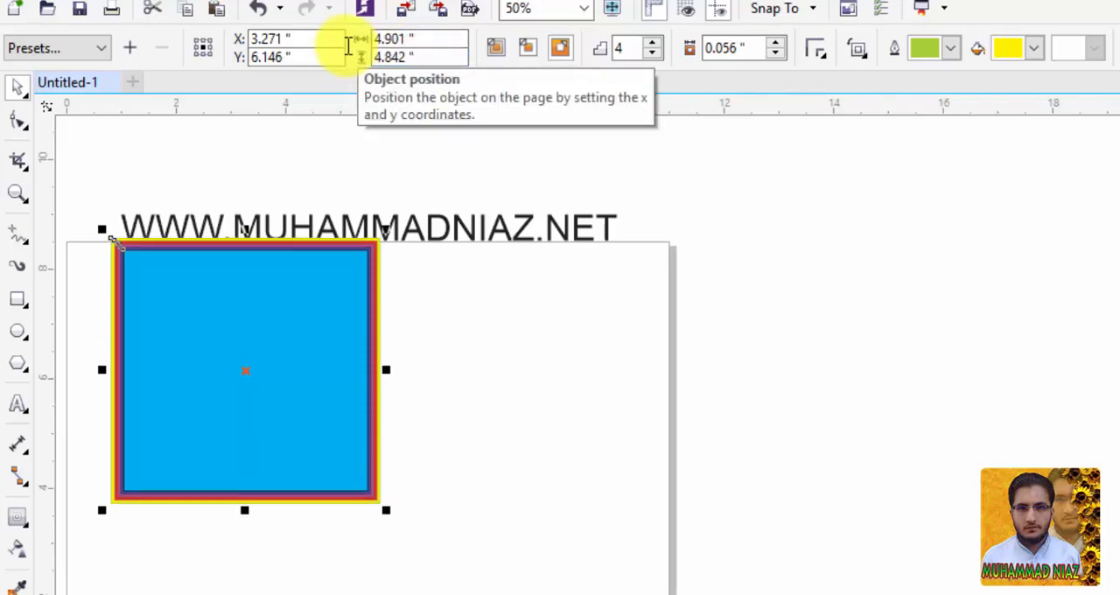
{"action": "left_click", "coordinate": [300, 380]}
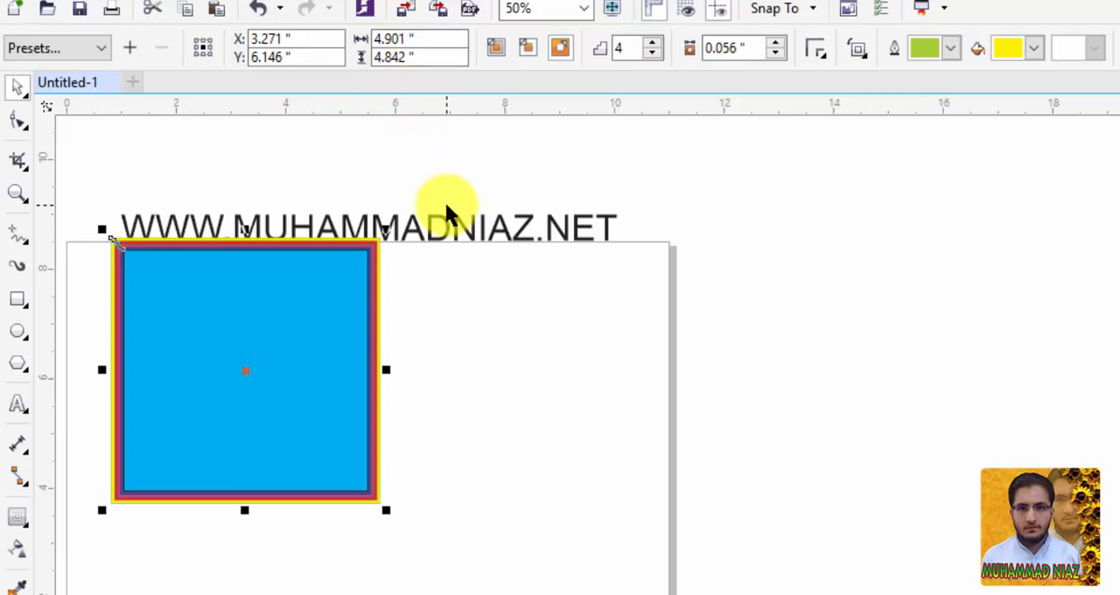
Try the To center contour, switch to an inside contour and set it to 5 steps.
{"action": "left_click", "coordinate": [496, 52]}
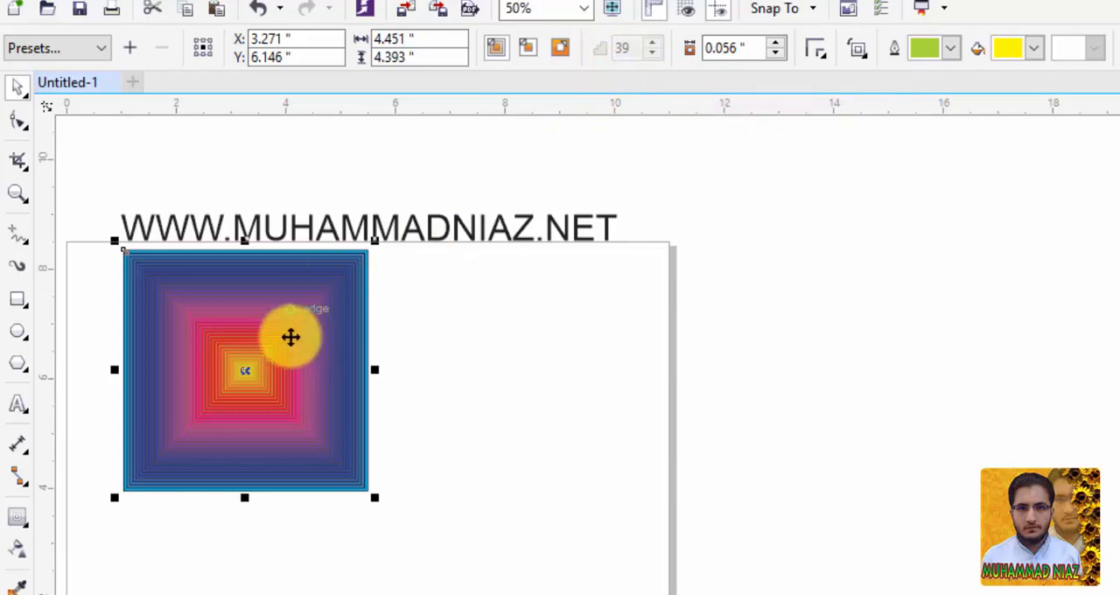
{"action": "left_click", "coordinate": [528, 54]}
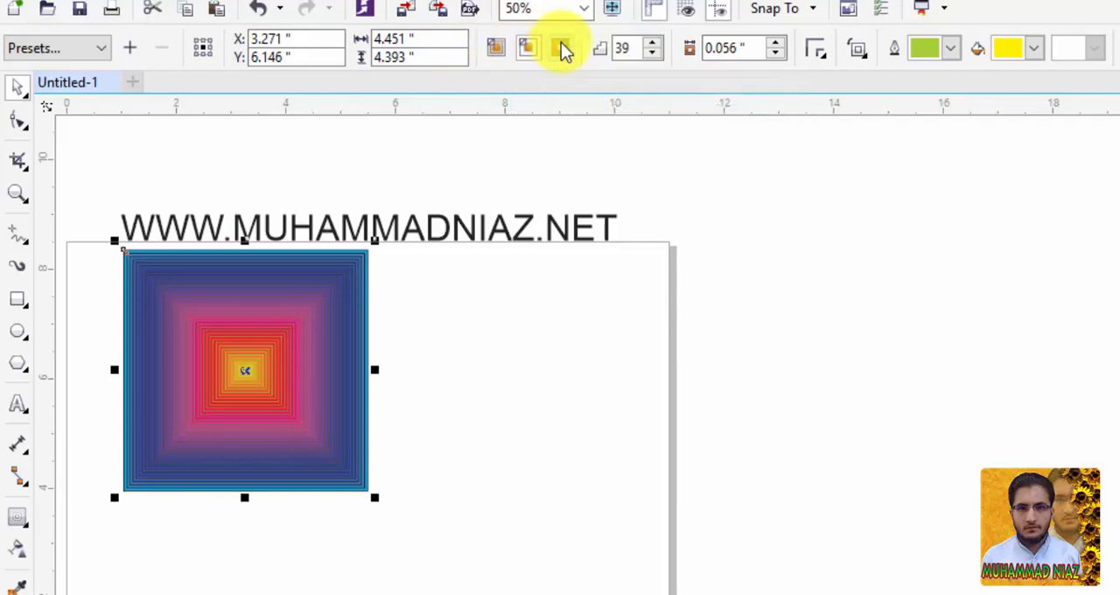
{"action": "left_click_drag", "start_coordinate": [634, 50], "coordinate": [604, 50]}
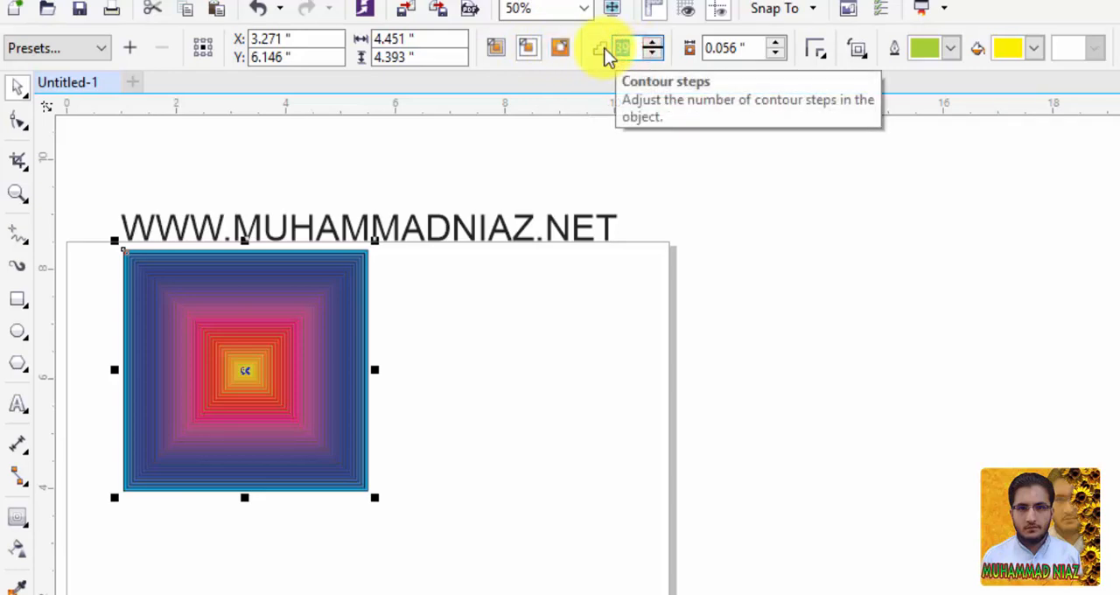
{"action": "type", "text": "5"}
{"action": "key", "text": "Return"}
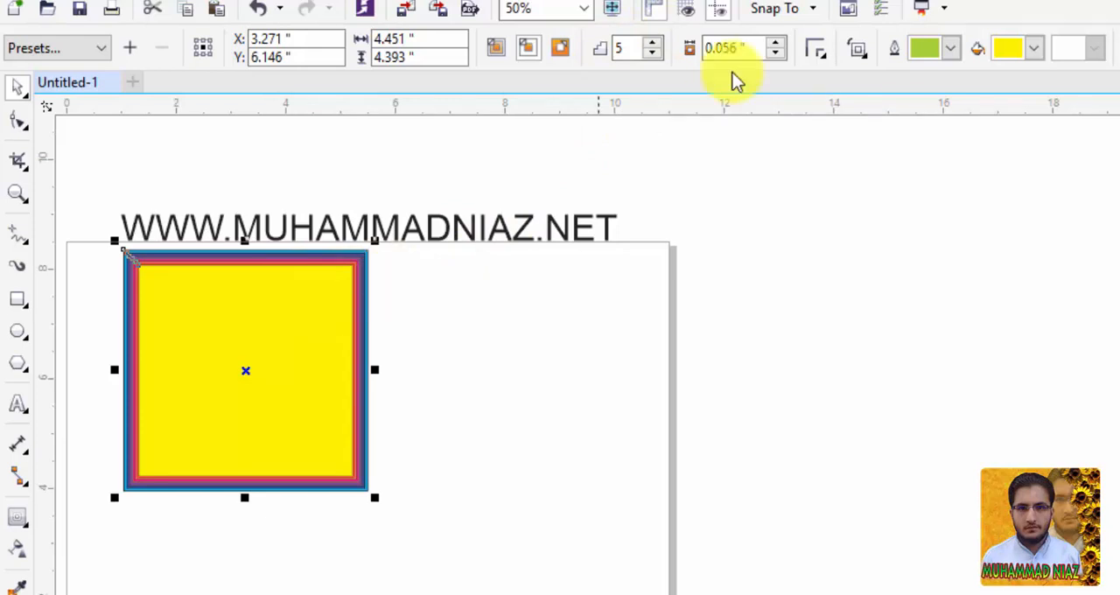
Increase the contour offset to 0.156 inches.
{"action": "left_click", "coordinate": [774, 44]}
{"action": "left_click", "coordinate": [774, 43]}
{"action": "left_click", "coordinate": [774, 43]}
{"action": "left_click", "coordinate": [774, 44]}
{"action": "left_click", "coordinate": [774, 43]}
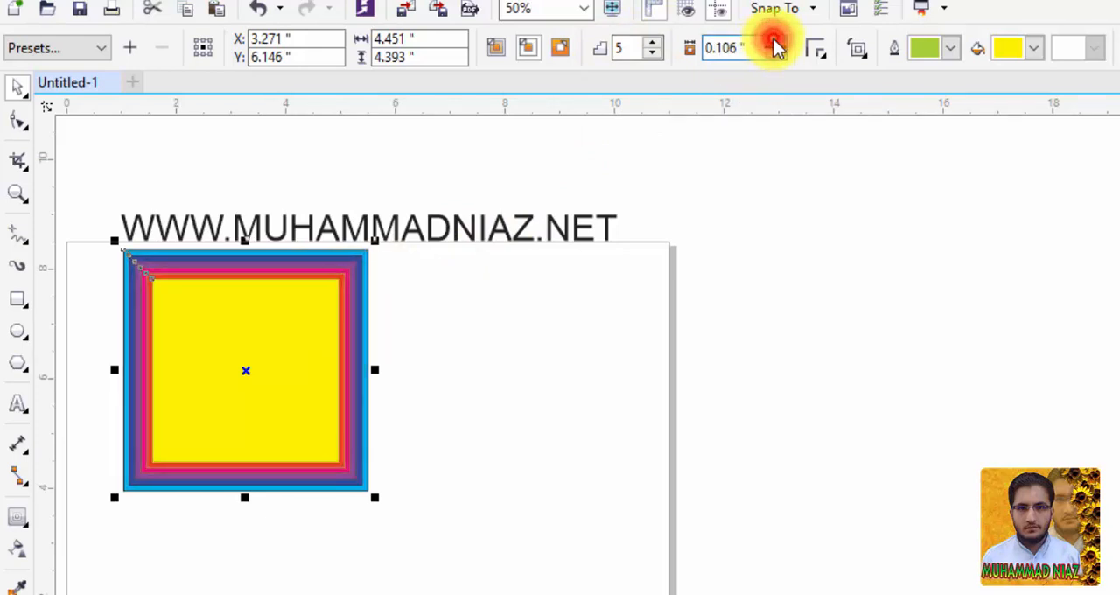
{"action": "left_click", "coordinate": [774, 44]}
{"action": "left_click", "coordinate": [774, 44]}
{"action": "left_click", "coordinate": [775, 44]}
{"action": "left_click", "coordinate": [774, 44]}
{"action": "left_click", "coordinate": [775, 44]}
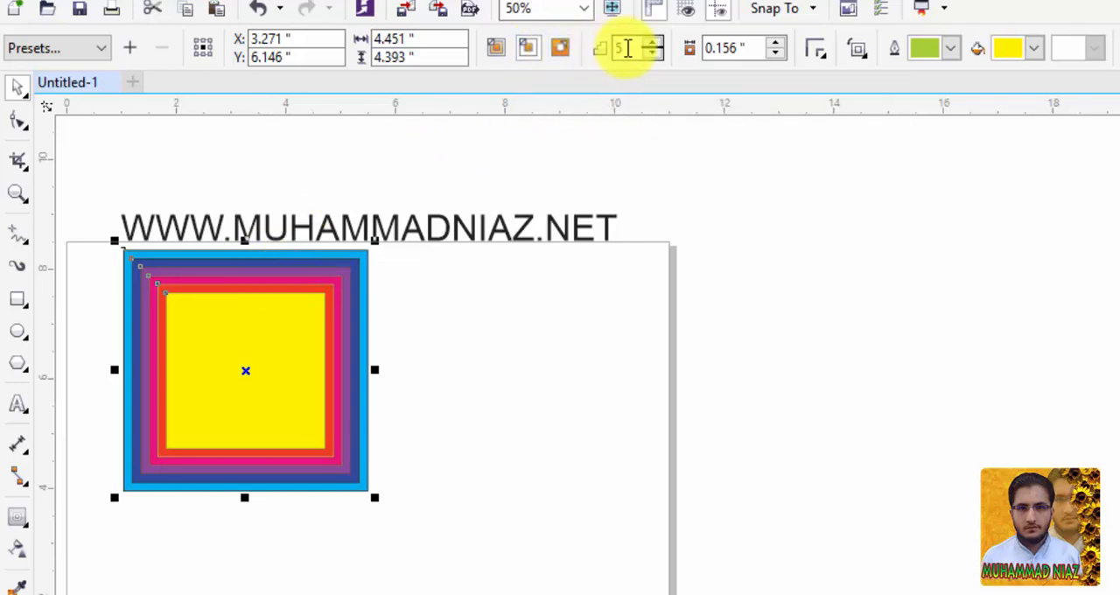
Switch the contour to outside and move the rectangle down to about X 4.02, Y 4.94 inches, clear of the text.
{"action": "left_click", "coordinate": [569, 50]}
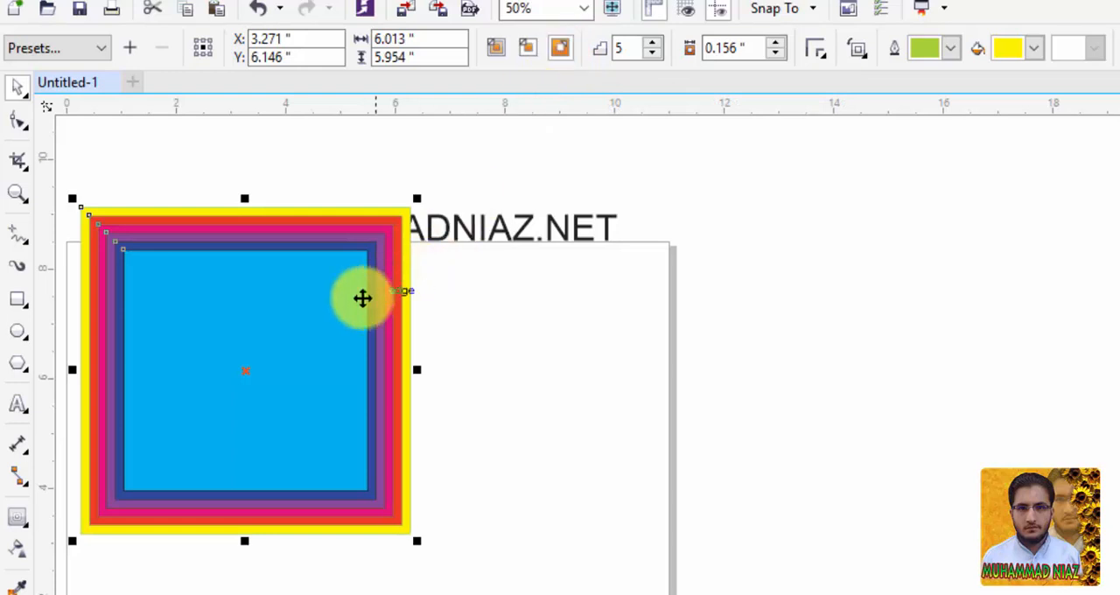
{"action": "left_click_drag", "start_coordinate": [307, 309], "coordinate": [351, 371]}
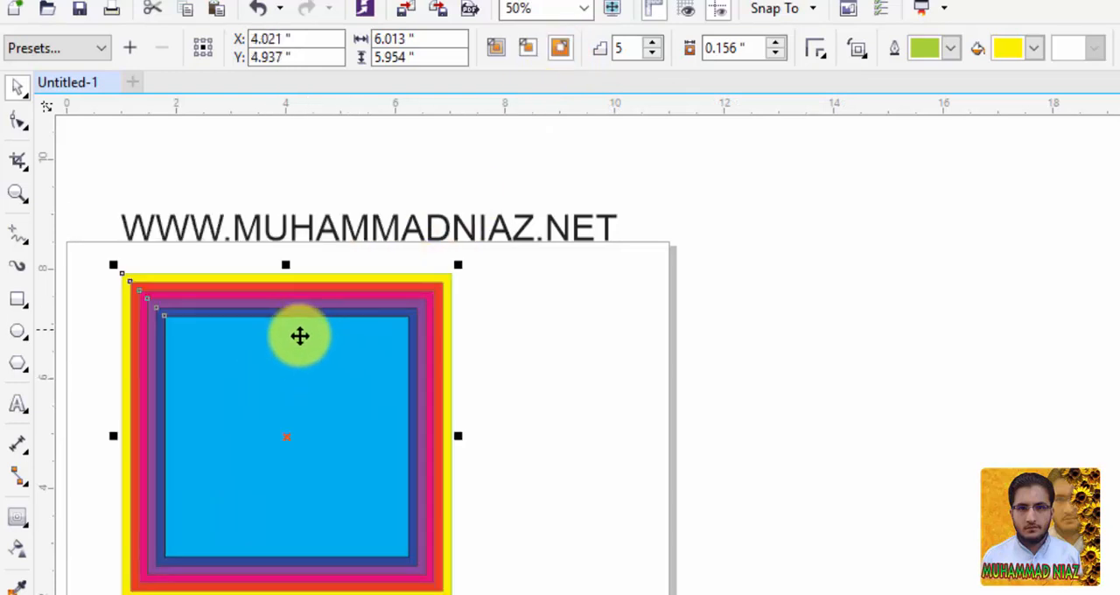